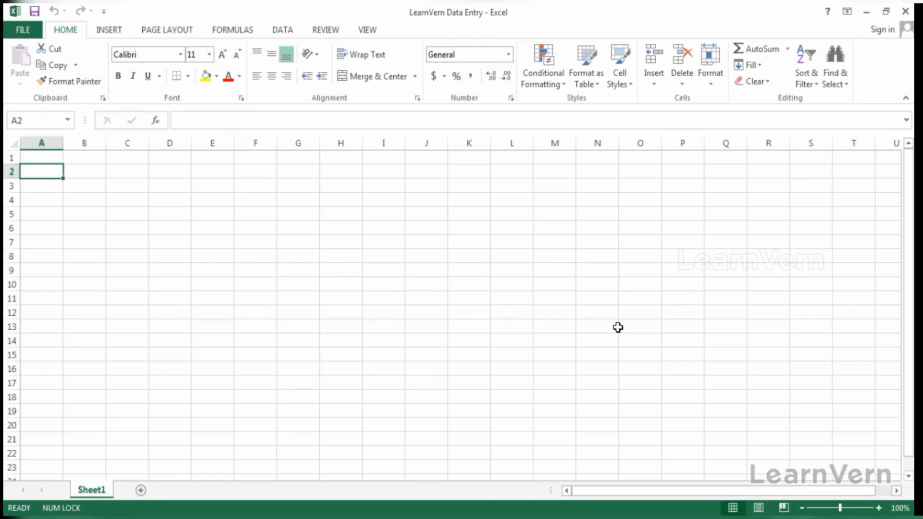
Enter the label Sales in cell A2.
click(854, 508)
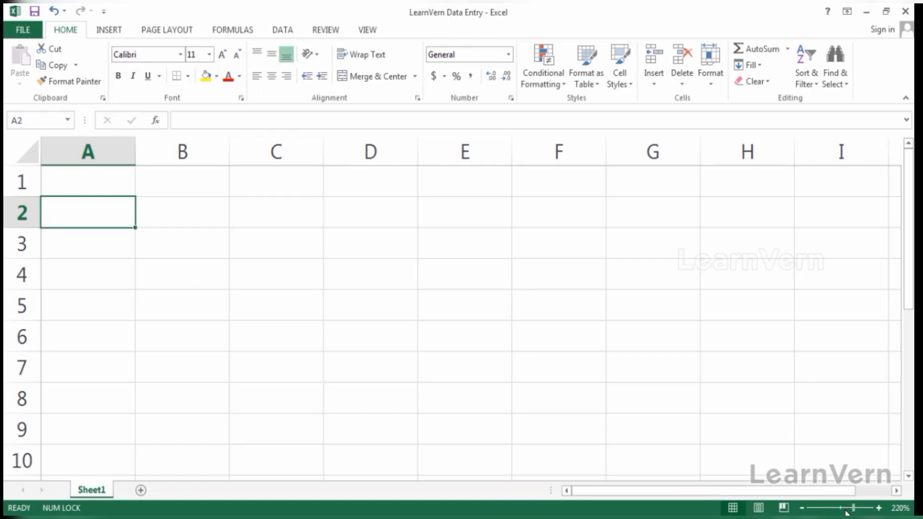
key(Up)
key(Down)
key(Down)
key(Right)
key(Left)
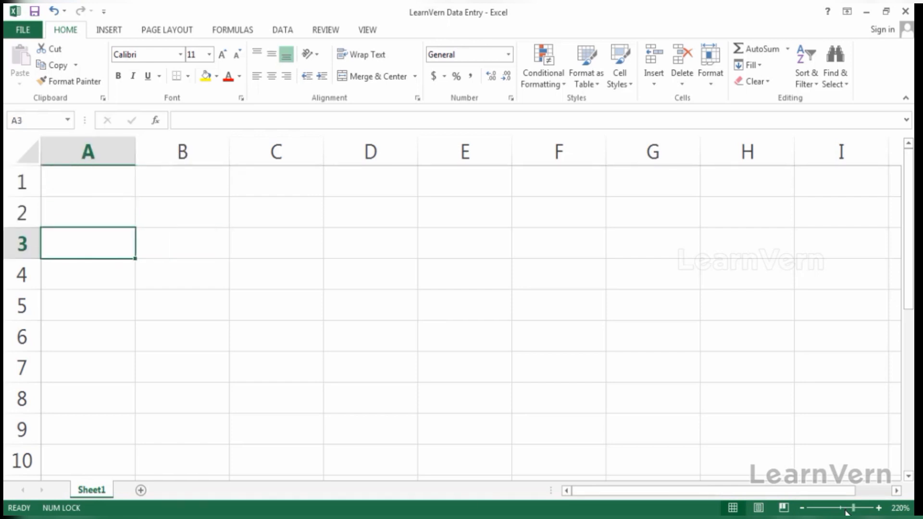
click(111, 216)
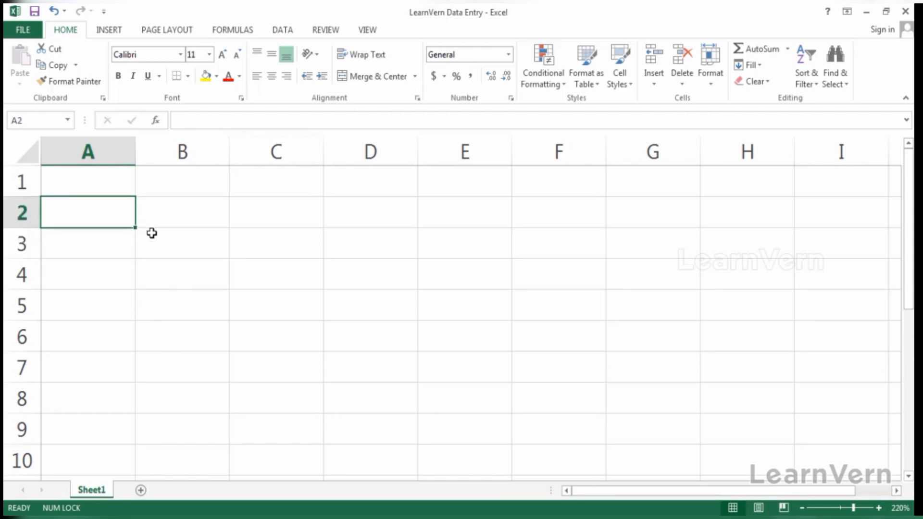
text(Sales)
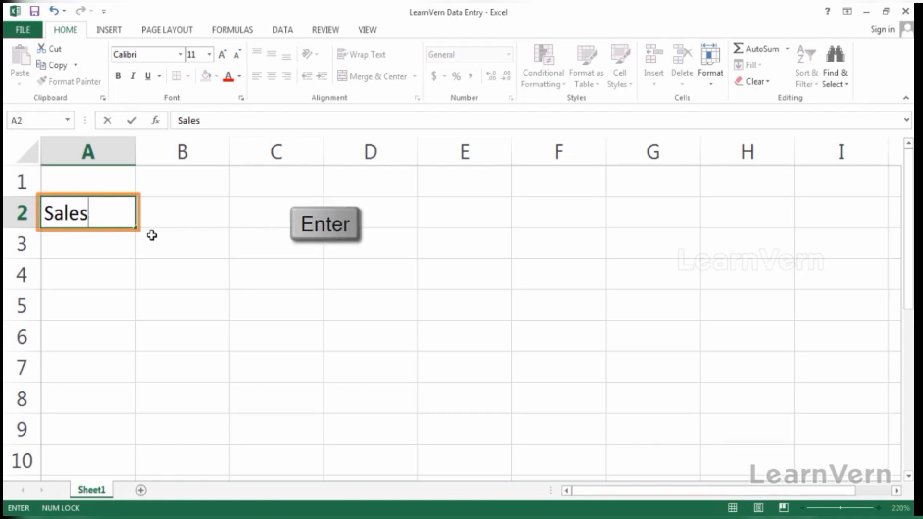
key(Return)
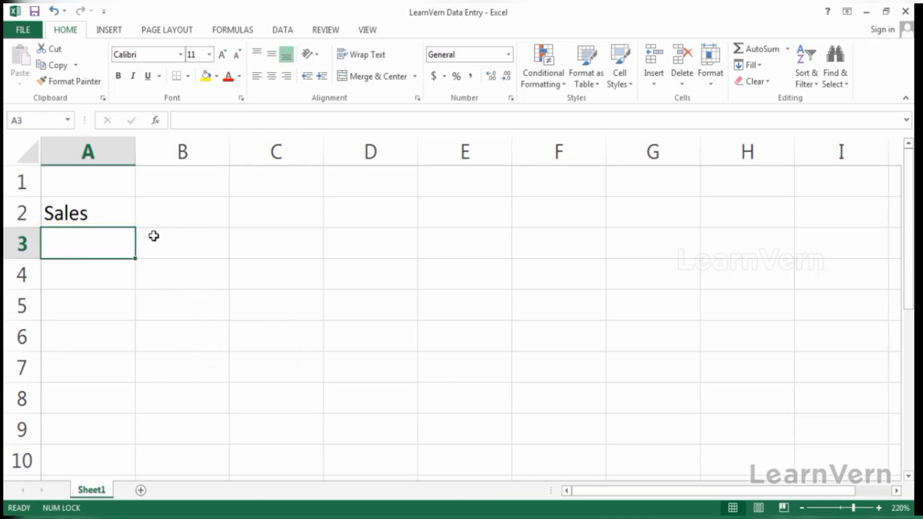
Enter the label Progit in cell A3, below the Sales label.
key(Up)
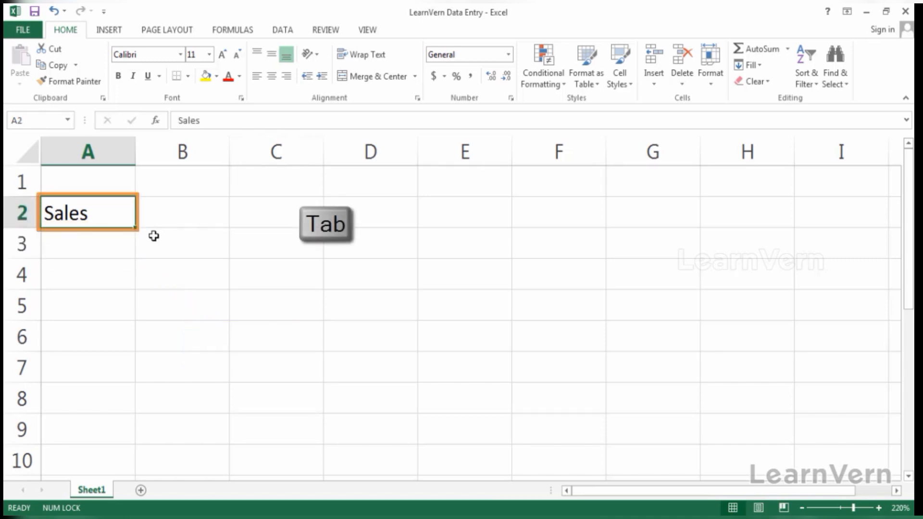
key(Tab)
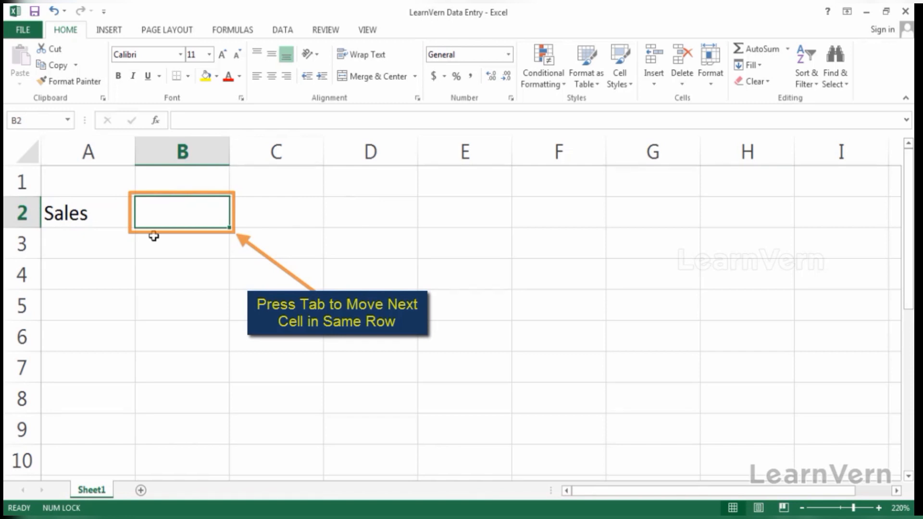
key(Return)
key(Left)
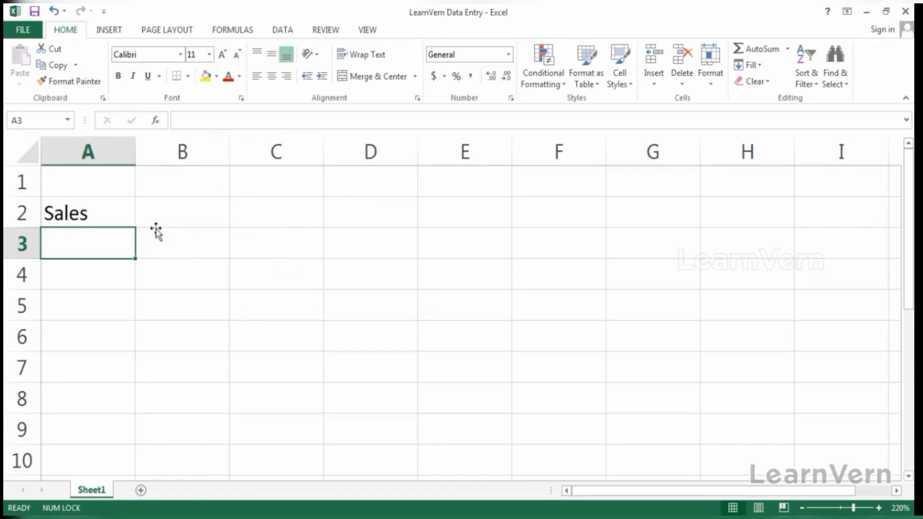
text(Pro)
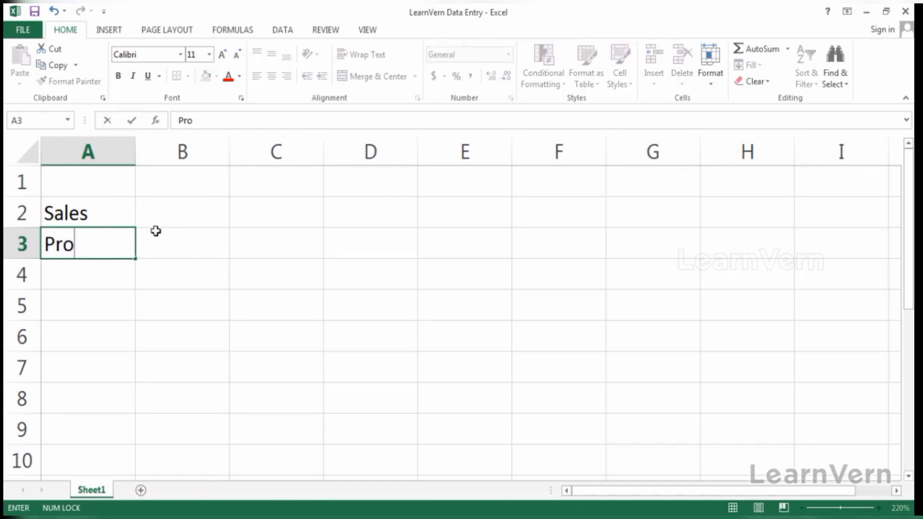
text(git)
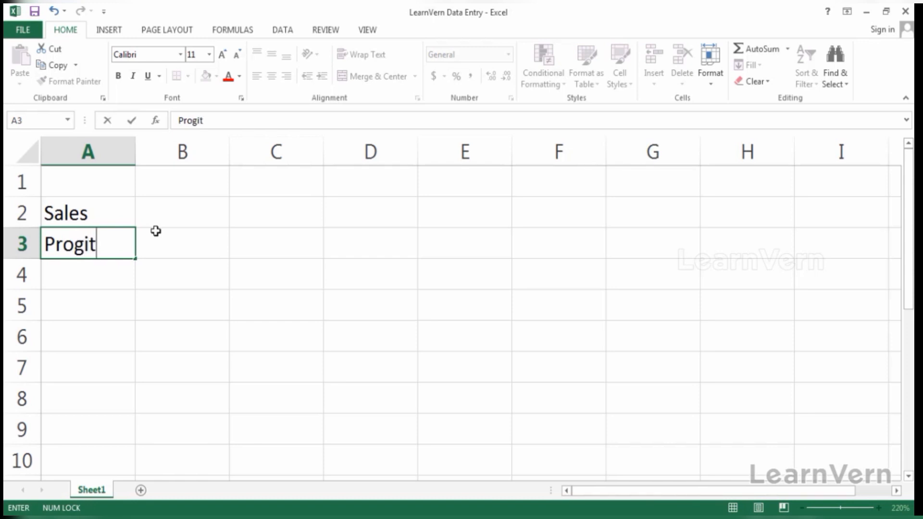
key(Return)
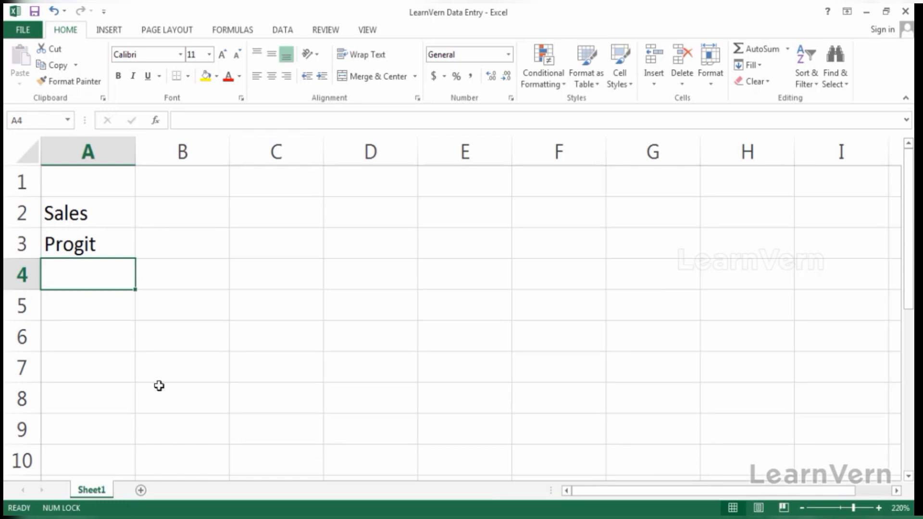
click(78, 244)
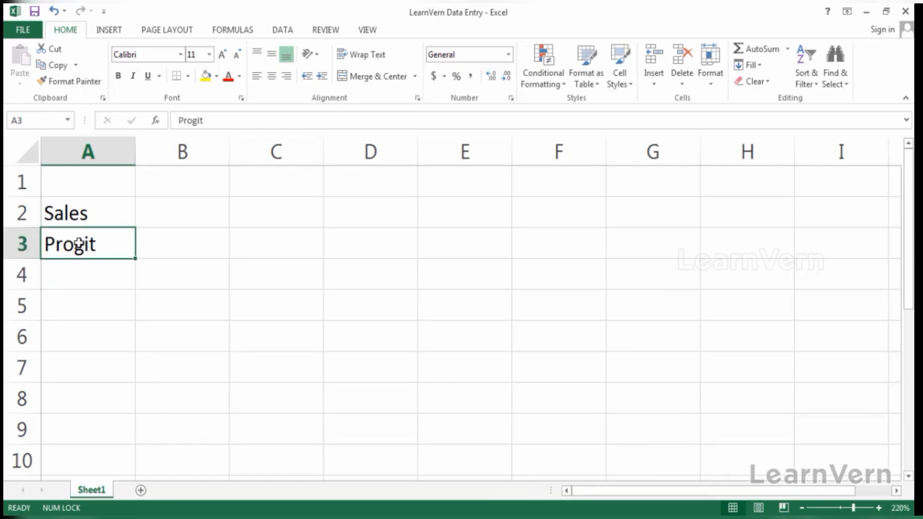
double_click(195, 121)
key(Left)
key(Left)
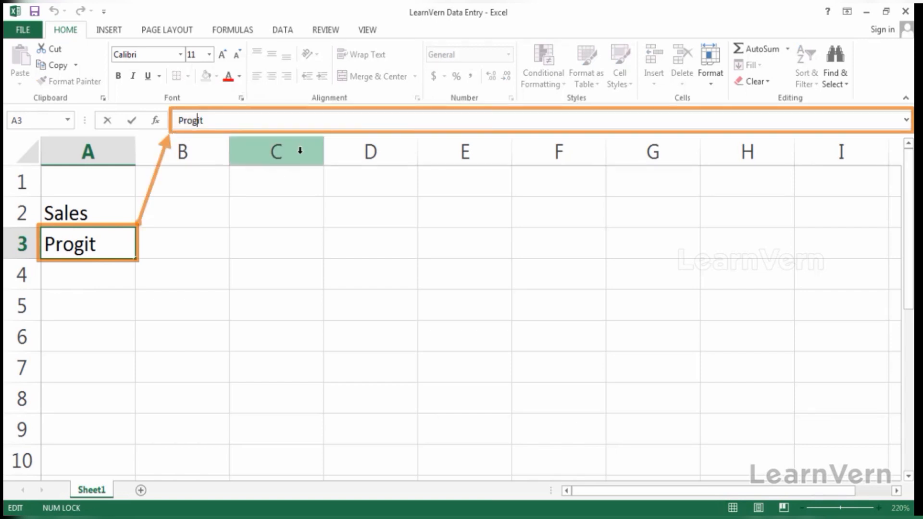
key(BackSpace)
text(f)
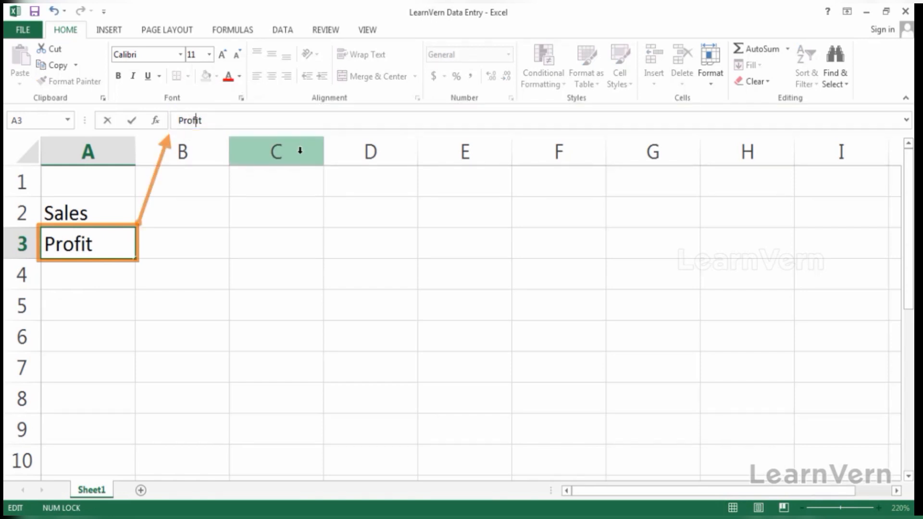
key(Escape)
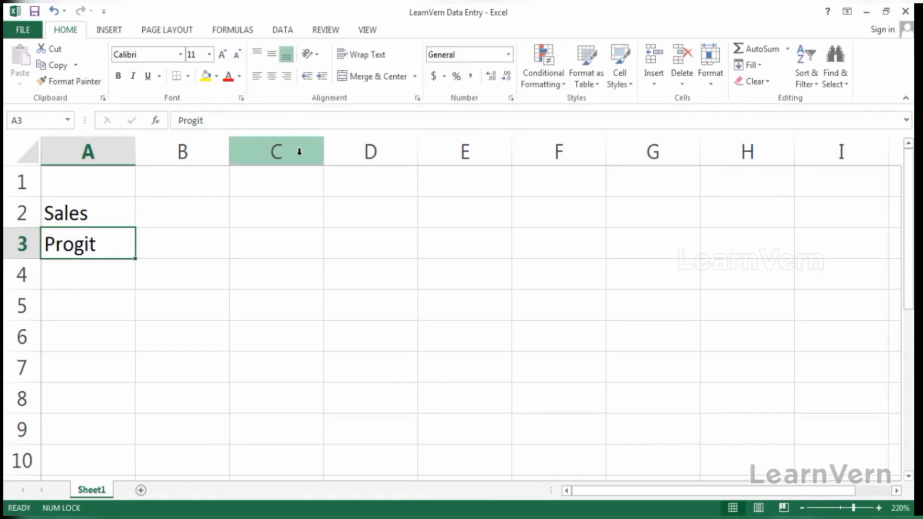
Correct the label in cell A3 to Profit by editing its text, and undo that edit.
double_click(73, 246)
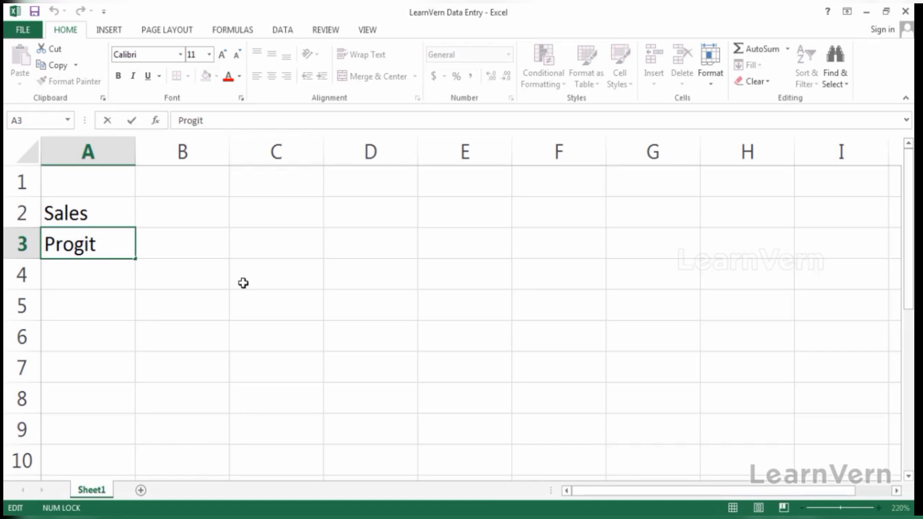
key(Delete)
text(f)
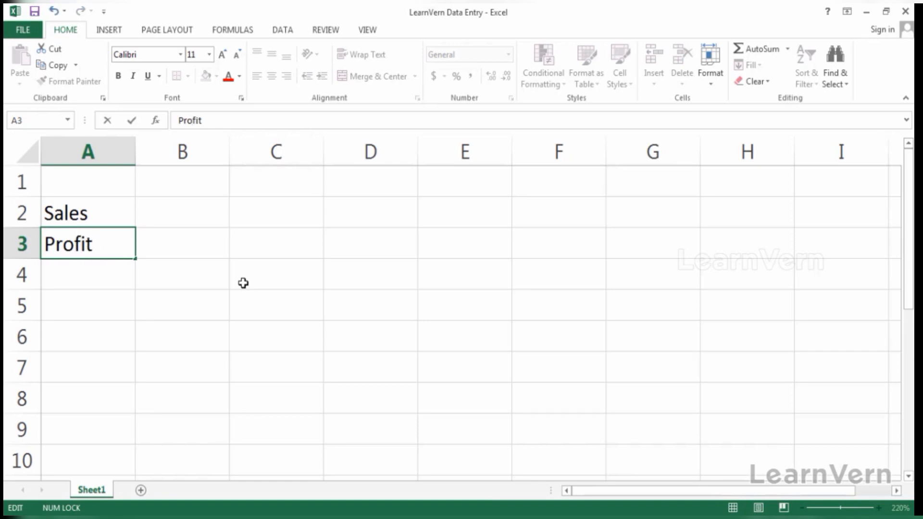
key(Return)
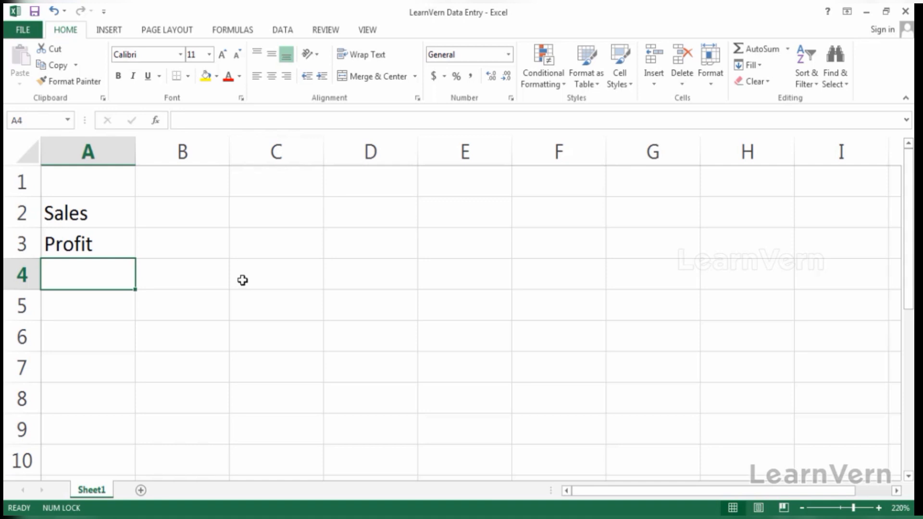
key(Up)
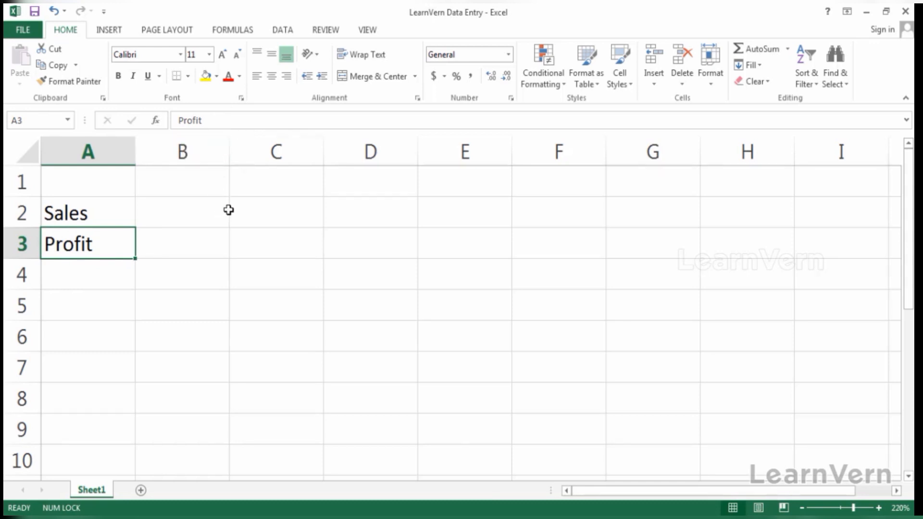
key(ctrl+z)
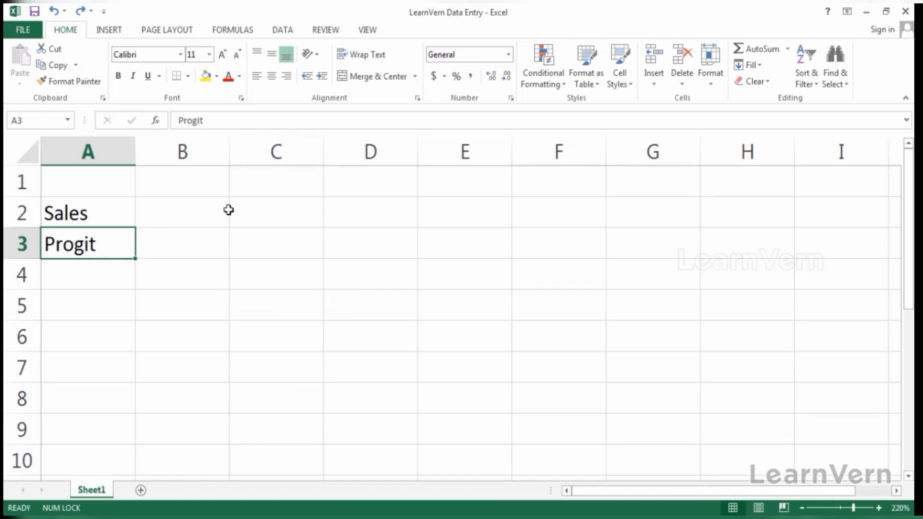
Replace the whole entry in cell A3 with Profit.
key(Down)
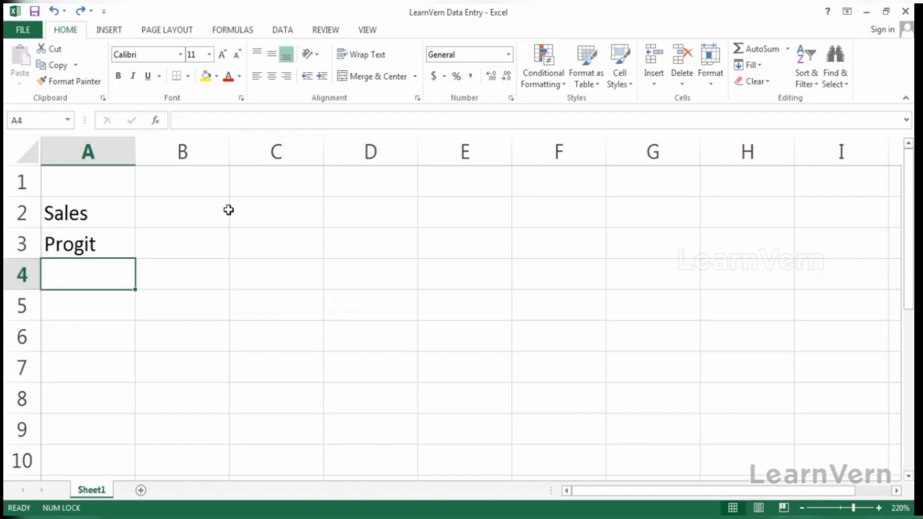
key(Up)
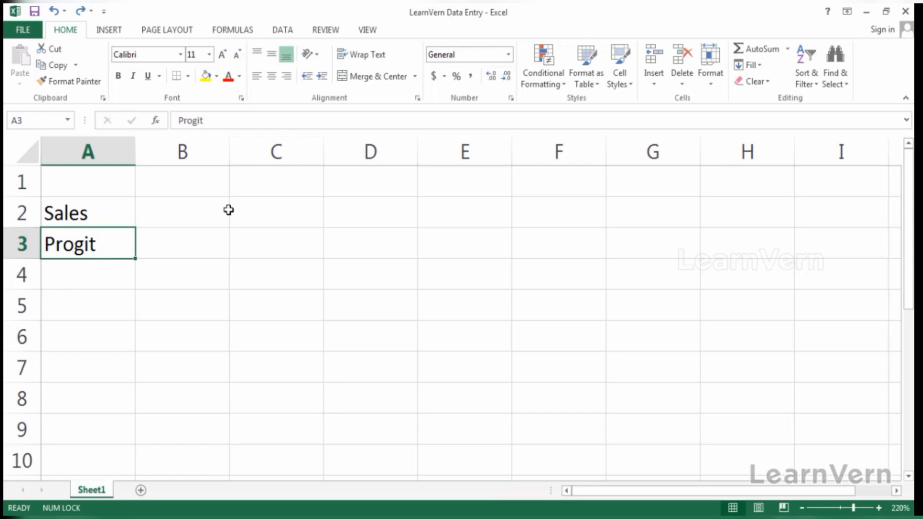
text(Profit)
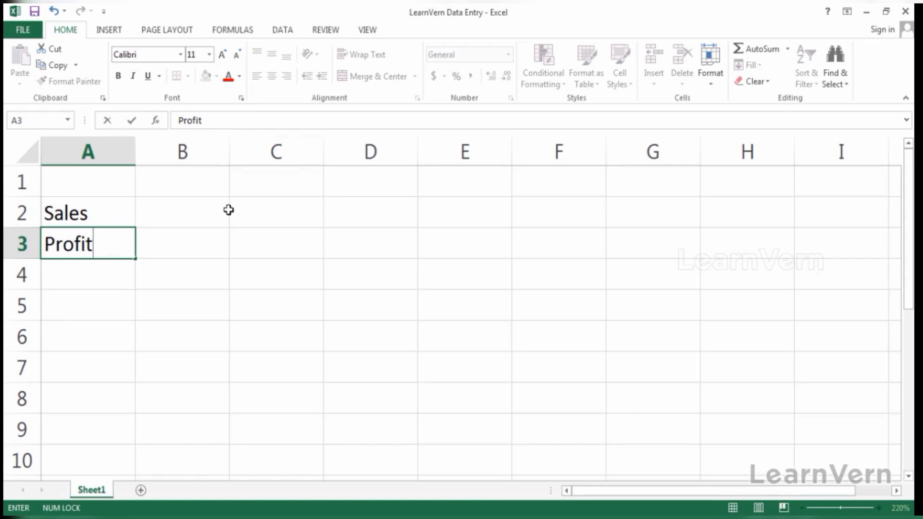
key(Return)
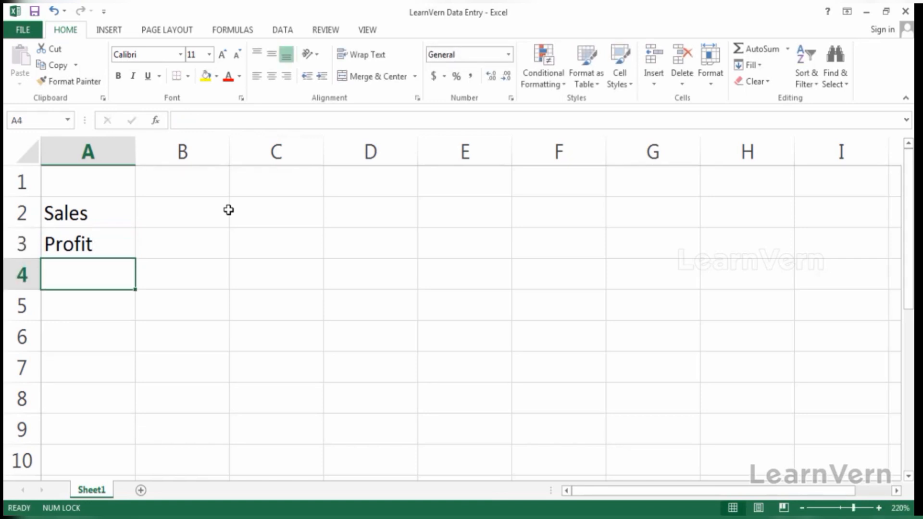
Enter 14O, with a capital letter O instead of a zero, in cell B2 beside Sales.
key(Up)
key(Up)
key(Right)
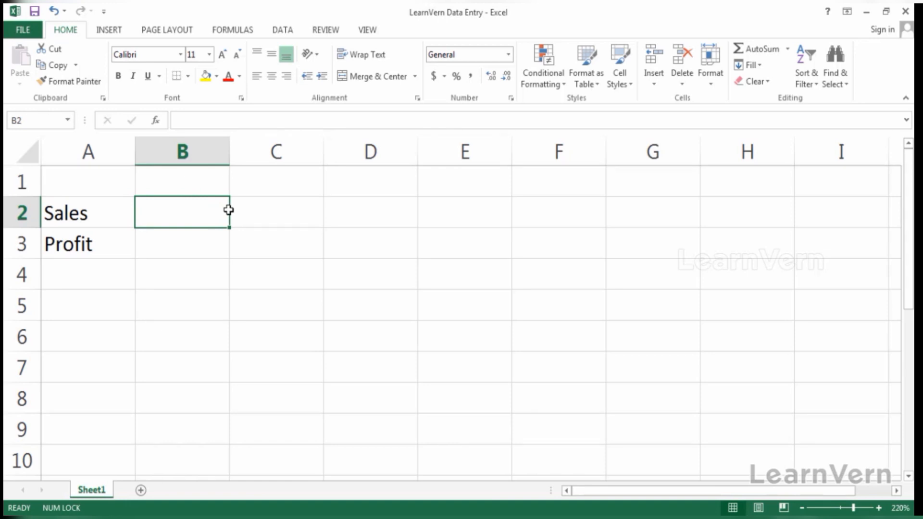
text(14)
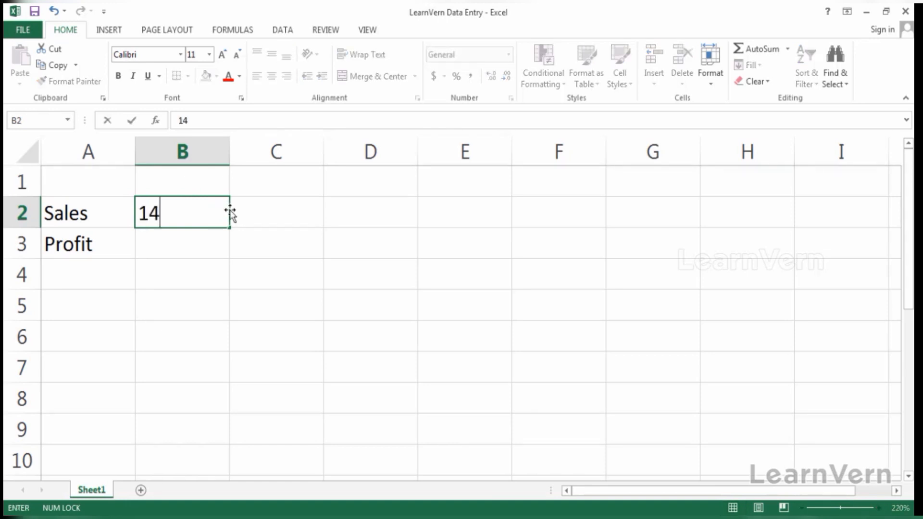
key(Caps_Lock)
text(O)
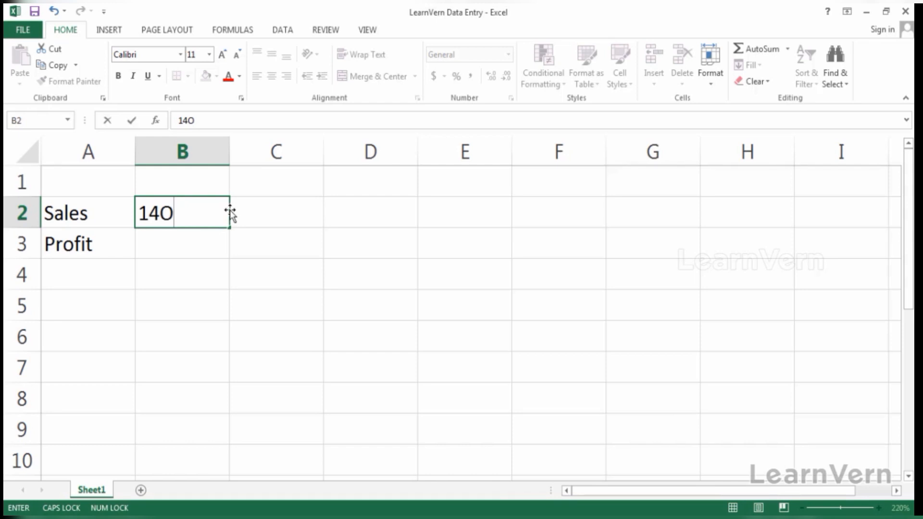
key(Tab)
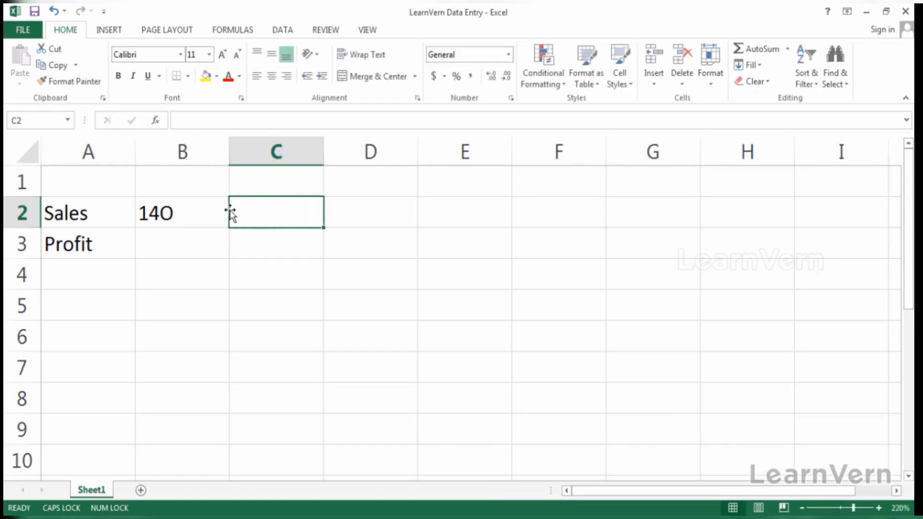
Enter the number 120 in cell C2 and replace the entry in cell B2 with the number 140.
text(120)
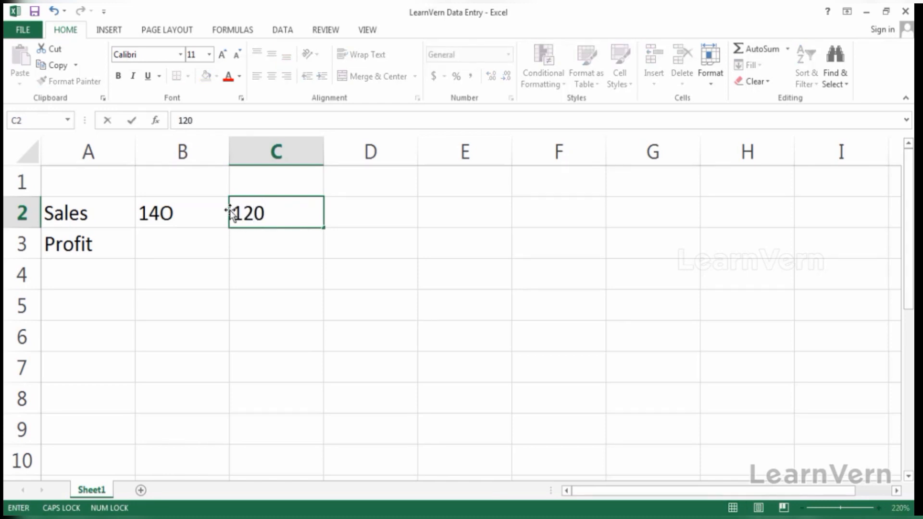
key(Tab)
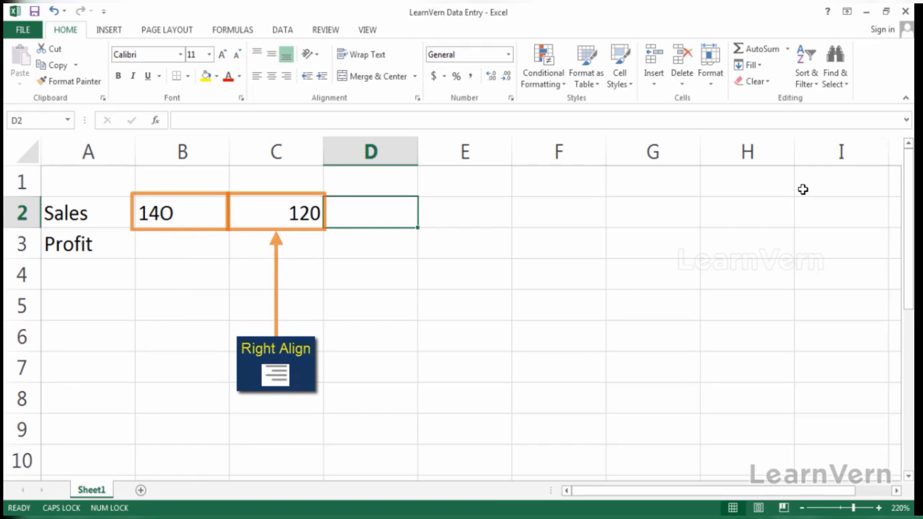
key(Left)
key(Left)
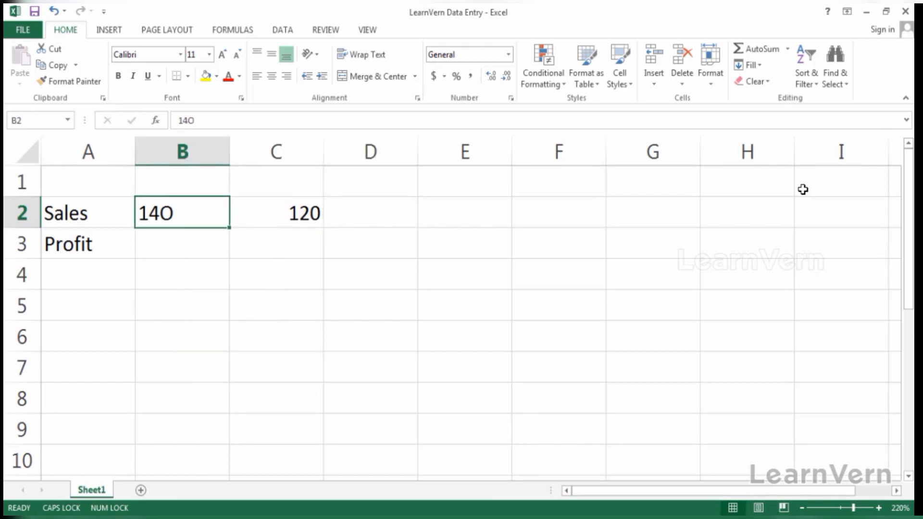
text(140)
key(Return)
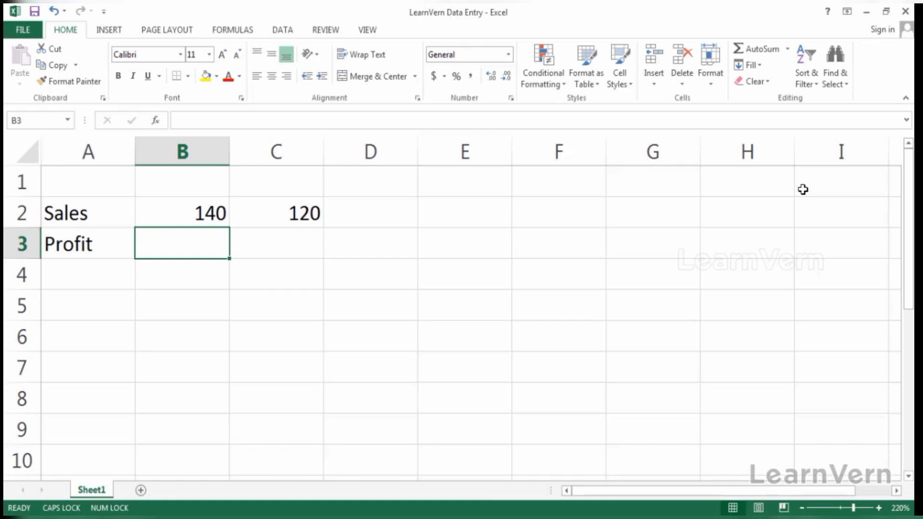
Enter 220 in cell D2 of the Sales row.
key(Up)
key(Right)
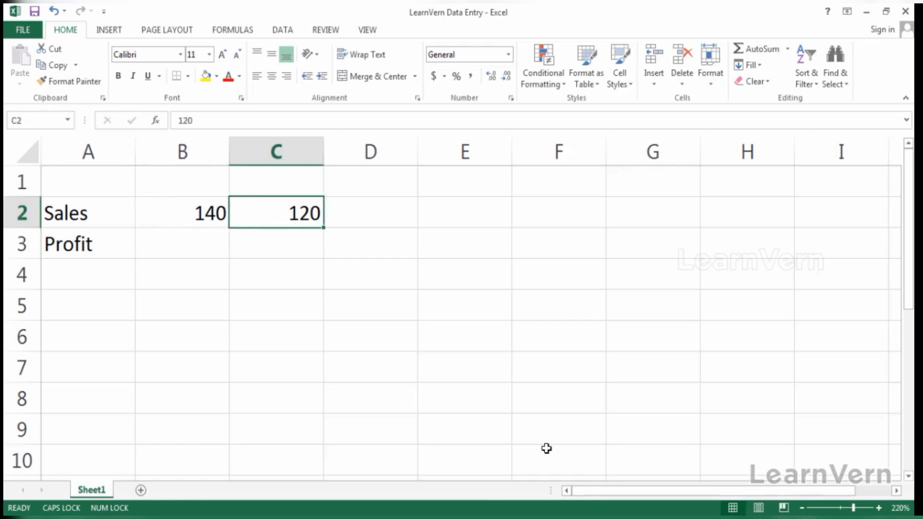
key(Right)
text(220)
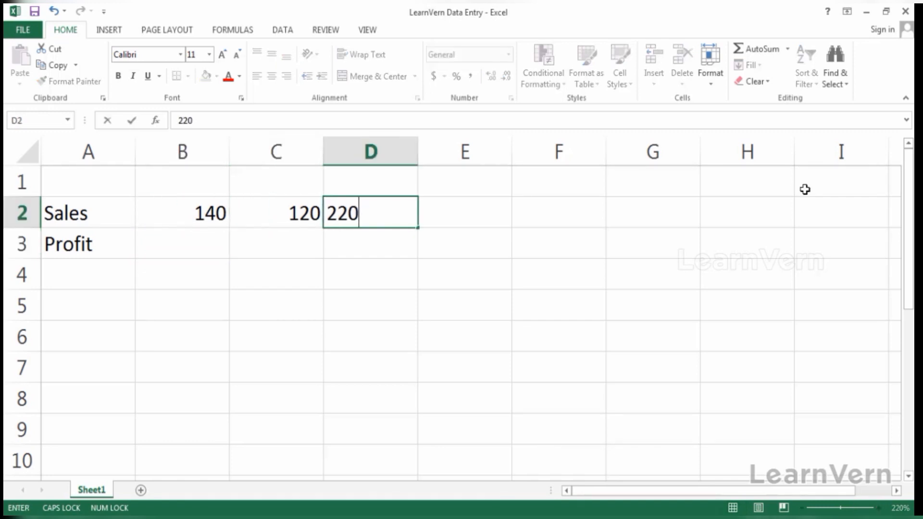
key(Right)
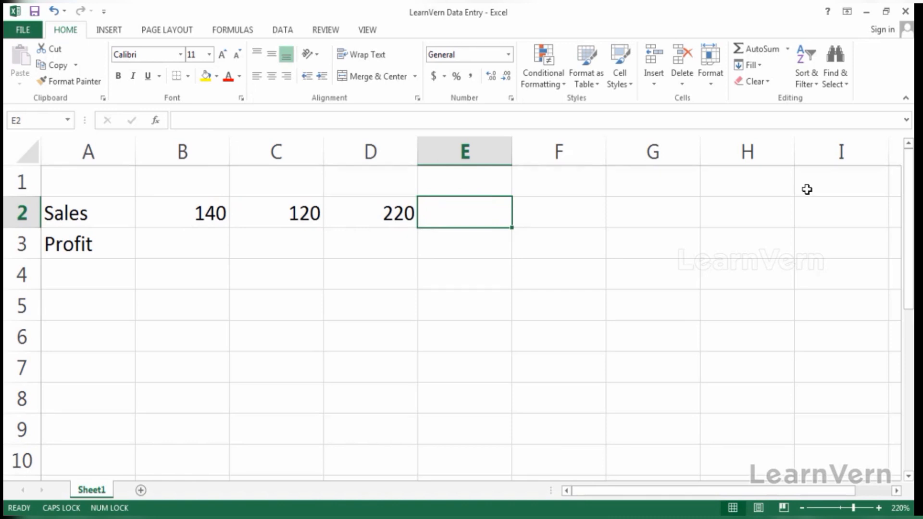
Complete the Sales row by entering 420, 200 and 180 in cells E2 to G2.
key(Right)
text(420)
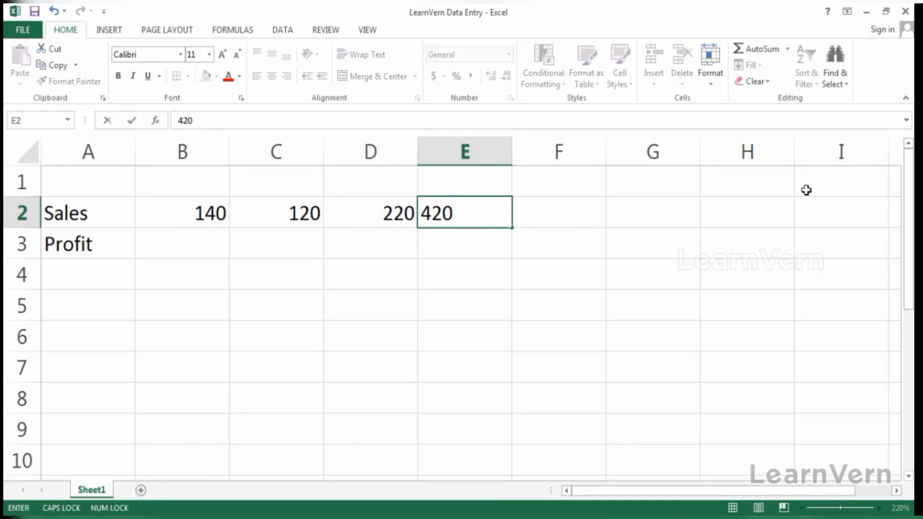
key(Tab)
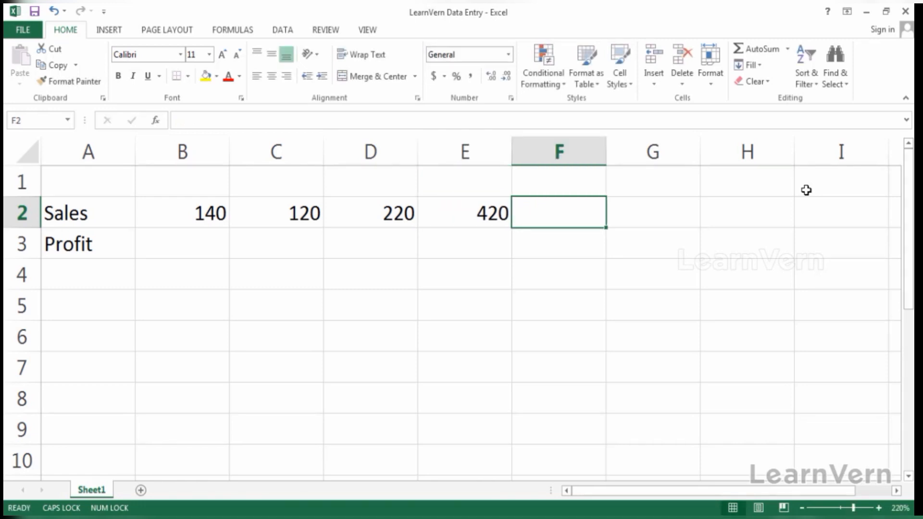
text(200)
key(Tab)
text(180)
key(Return)
Fill the Profit row from B3 to G3 with 160, 420, 410, 200, 120 and 100.
text(16)
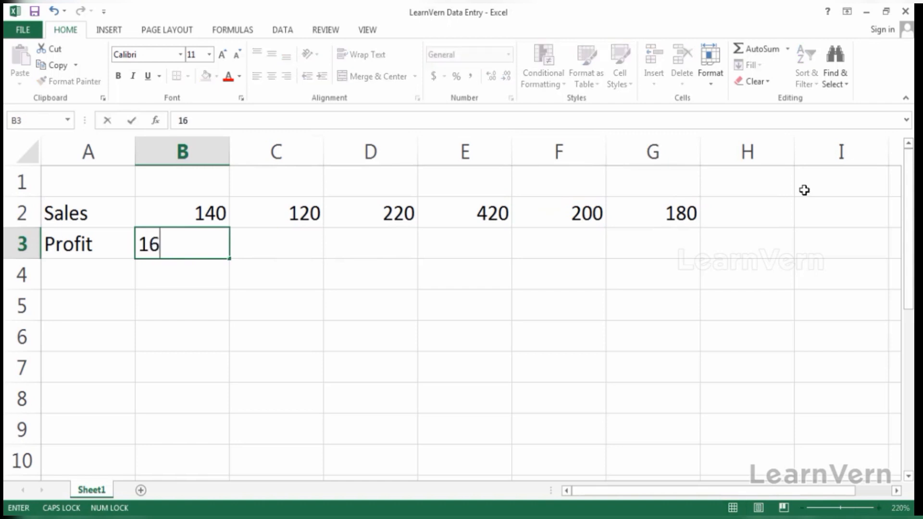
text(0)
key(Tab)
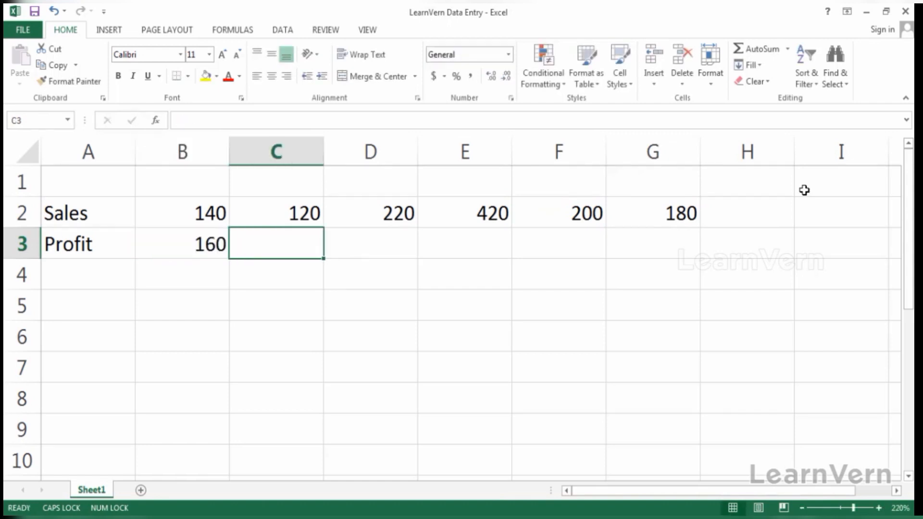
text(420)
key(Tab)
text(410)
key(Tab)
text(200)
key(Tab)
text(120)
key(Tab)
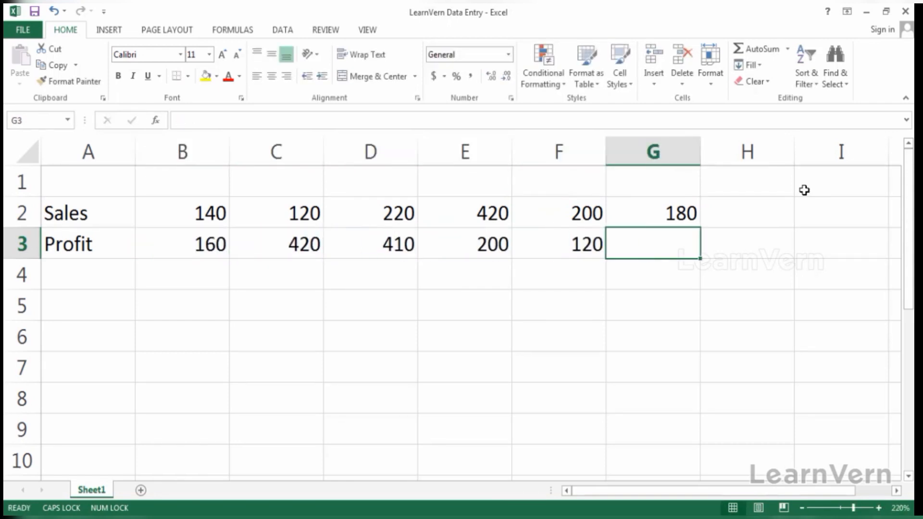
text(100)
key(Tab)
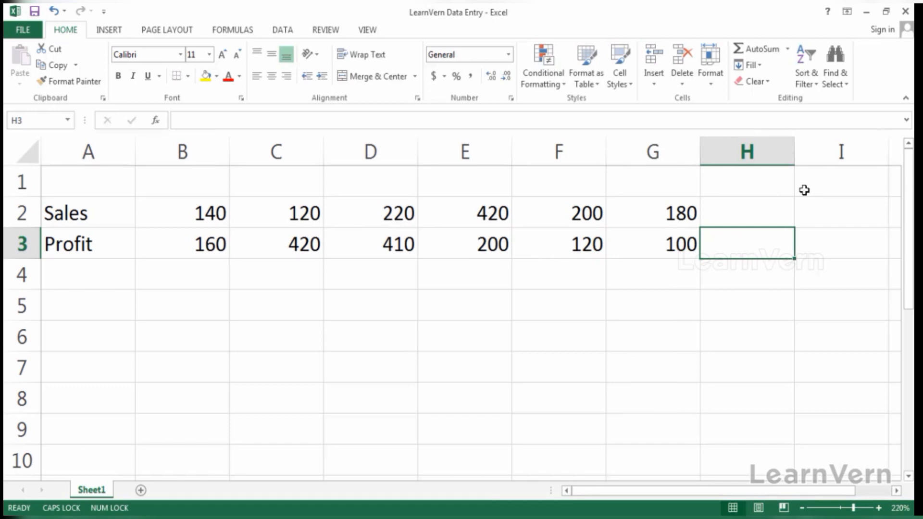